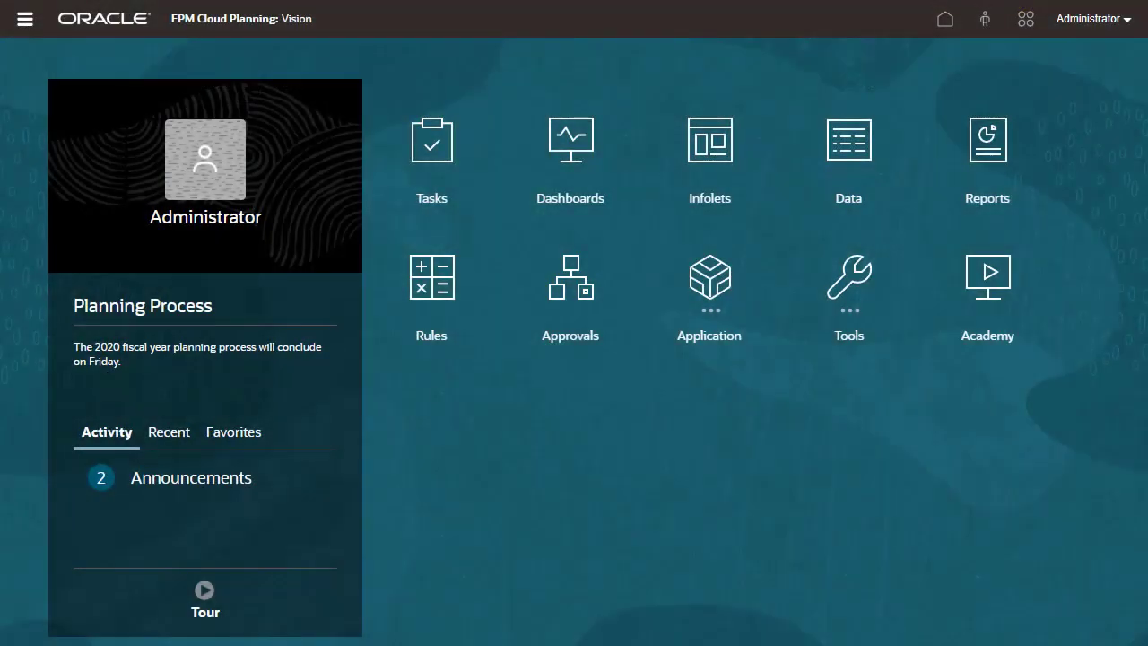
# Step: Open Migration and browse the Core artifacts, expanding Plan Type and Plan1
pyautogui.click(848, 285)
pyautogui.click(668, 487)
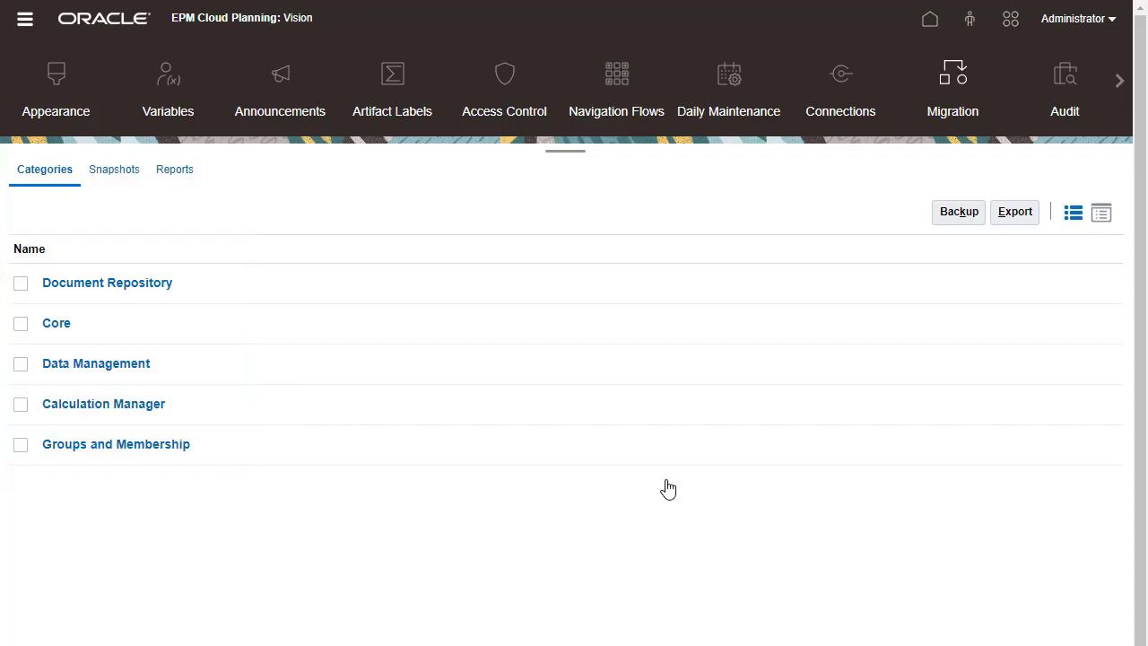
pyautogui.click(66, 323)
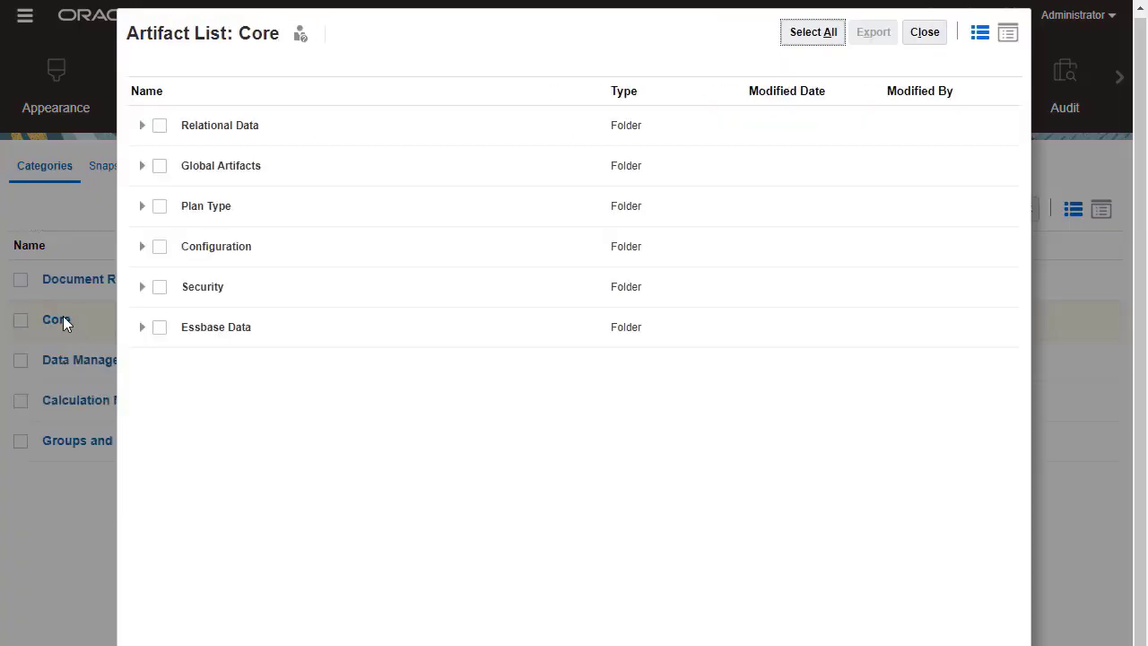
pyautogui.click(142, 207)
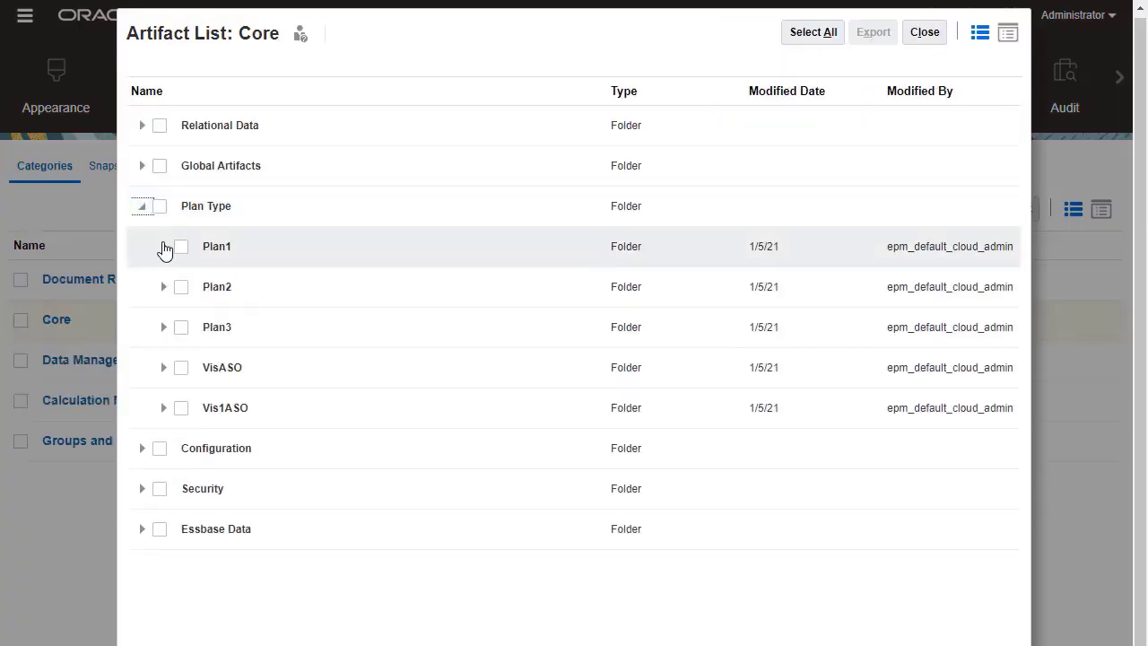
pyautogui.click(163, 247)
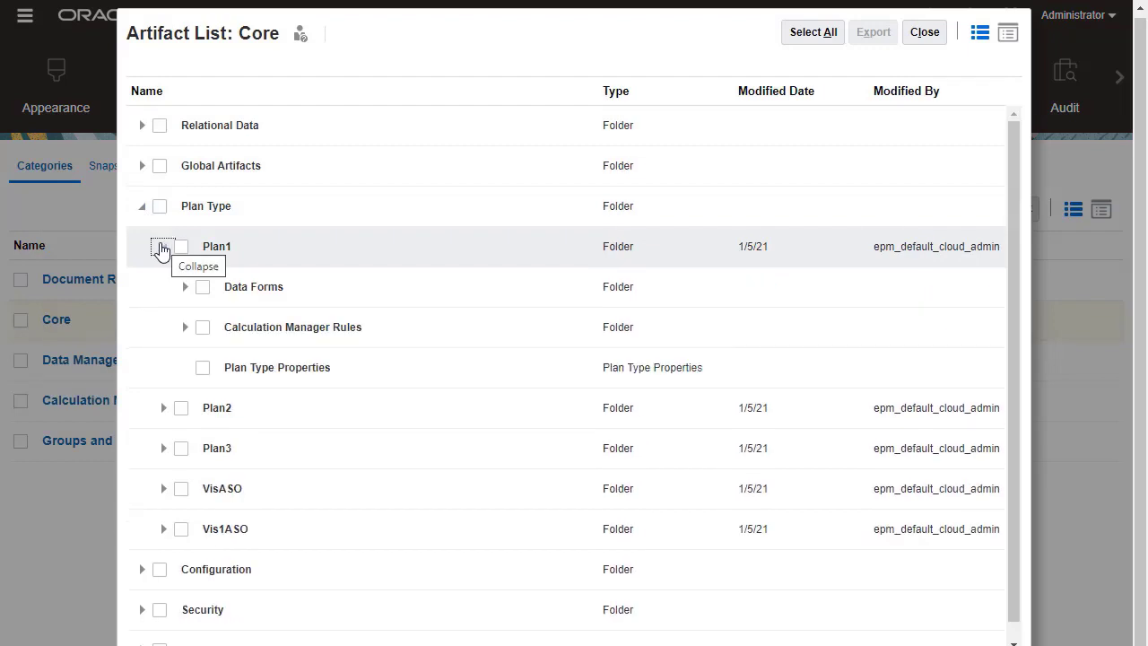
pyautogui.click(163, 248)
pyautogui.click(142, 207)
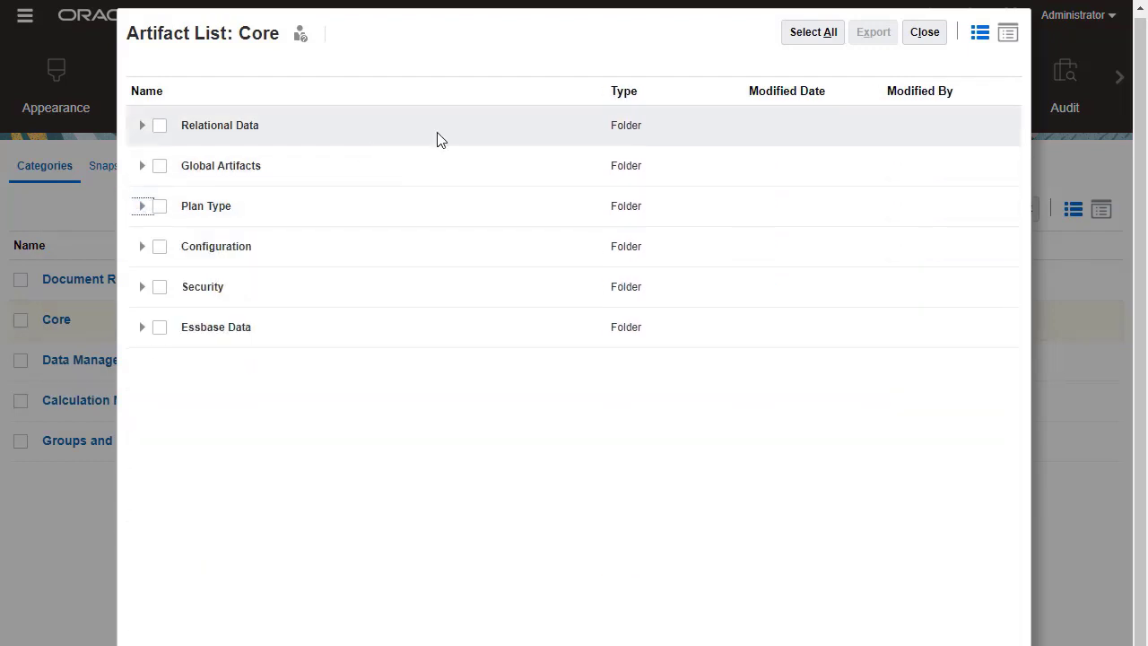
pyautogui.click(925, 33)
# Step: Browse the Document Repository artifacts, expanding the Repository Objects and Vision folders
pyautogui.click(158, 281)
pyautogui.click(141, 126)
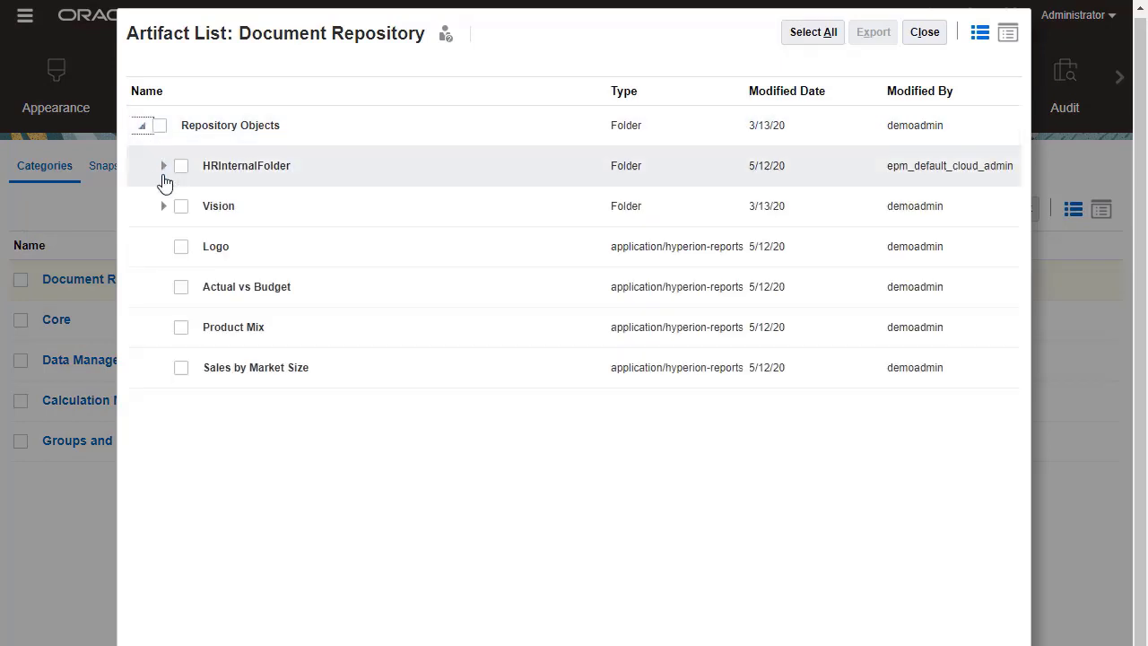
pyautogui.click(162, 206)
pyautogui.click(925, 32)
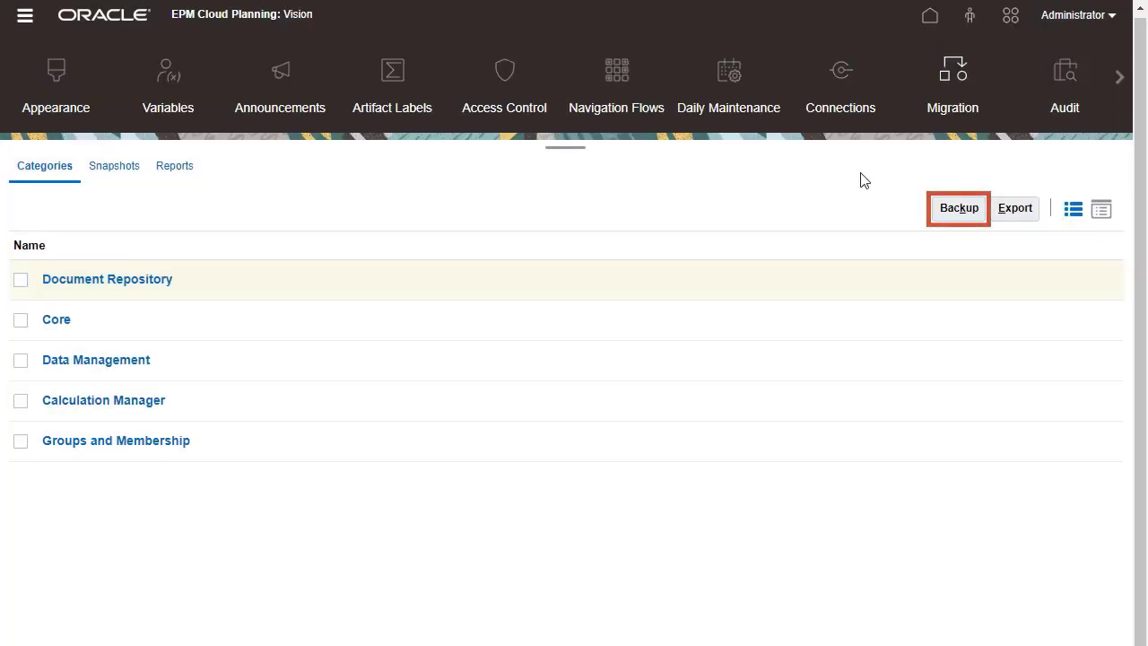
# Step: Back up all categories as snapshot PLN_012021 and refresh until the export shows completed
pyautogui.click(949, 208)
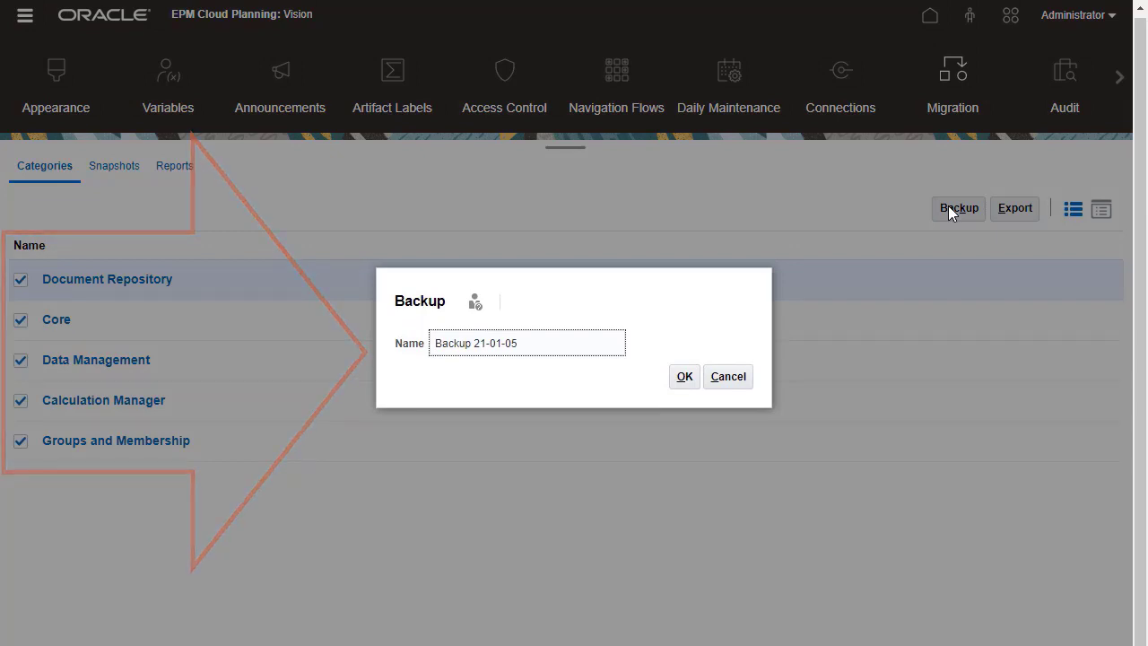
pyautogui.tripleClick(456, 350)
pyautogui.write('PLN-012021')
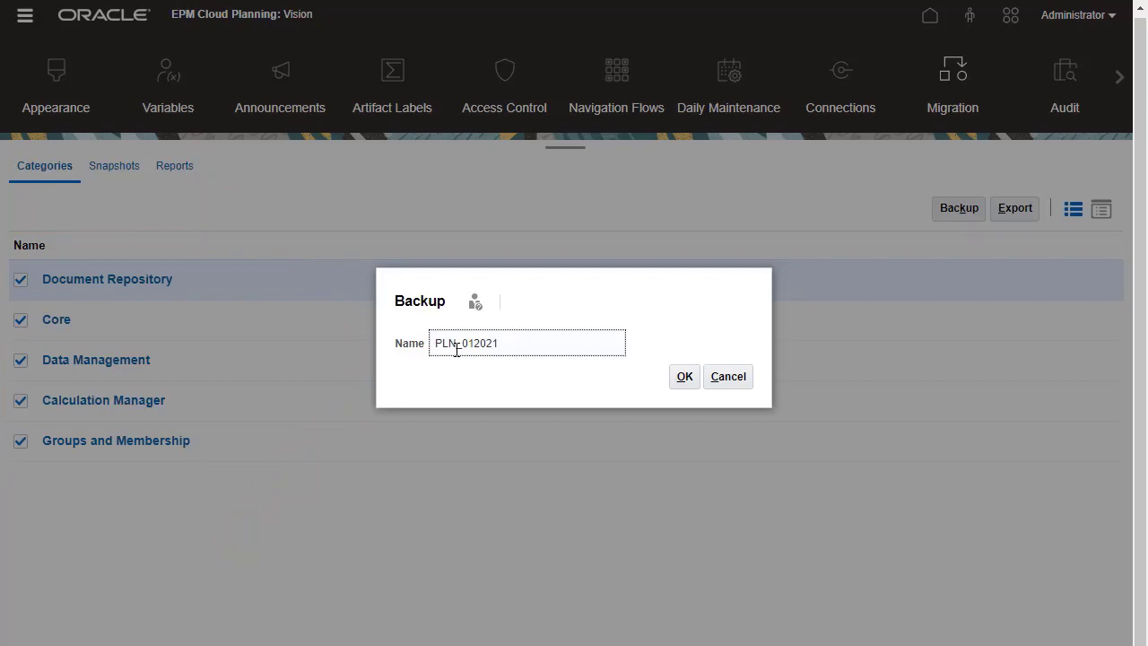
pyautogui.click(683, 377)
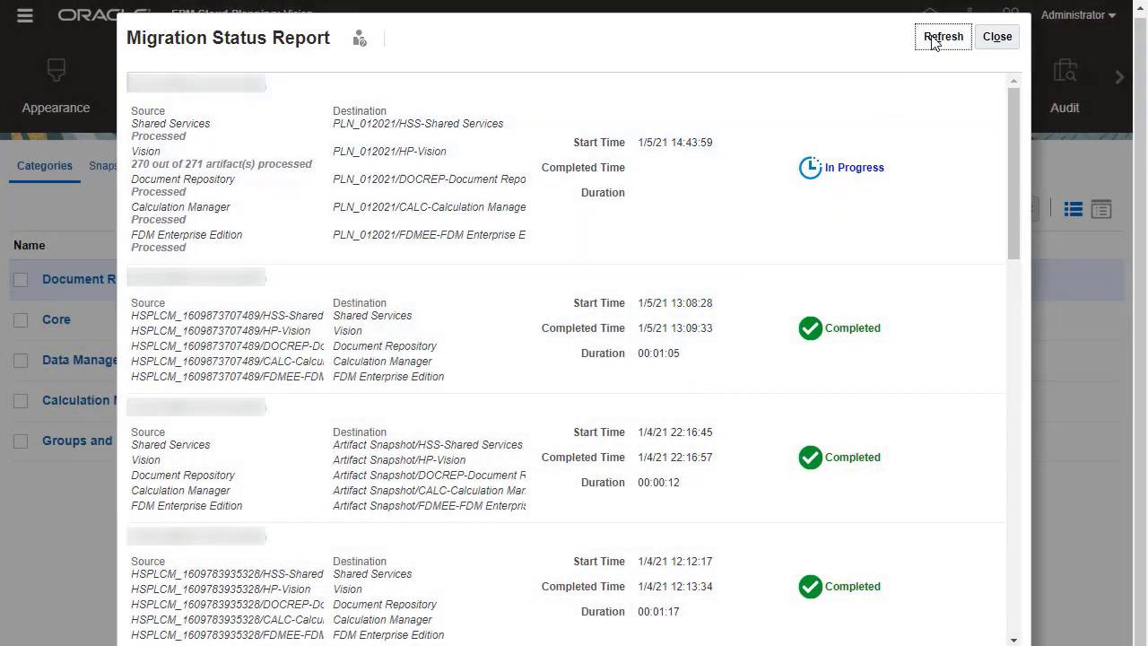
pyautogui.click(933, 42)
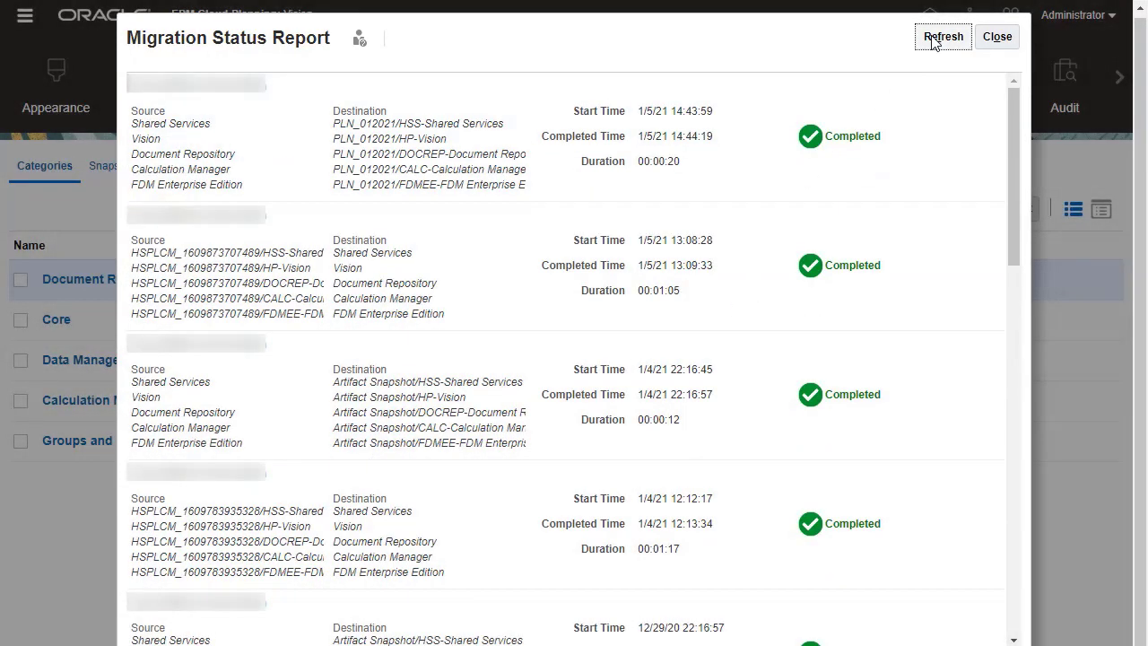
# Step: Check PLN_012021's five components in the Snapshots list and bring up its actions
pyautogui.click(991, 40)
pyautogui.click(109, 167)
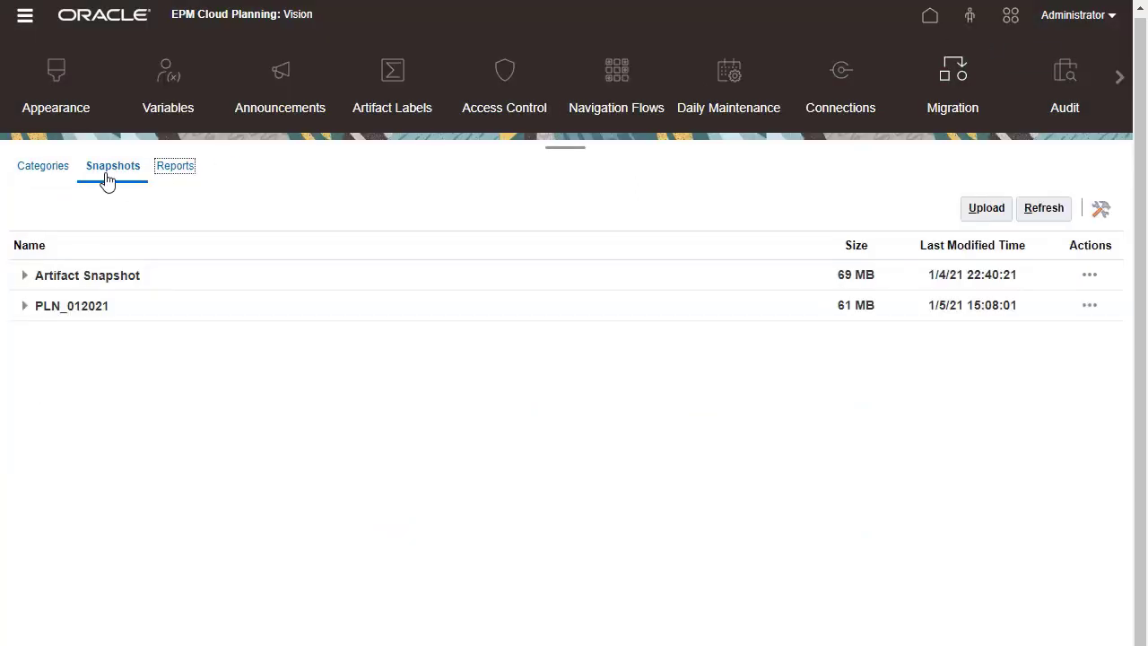
pyautogui.click(25, 306)
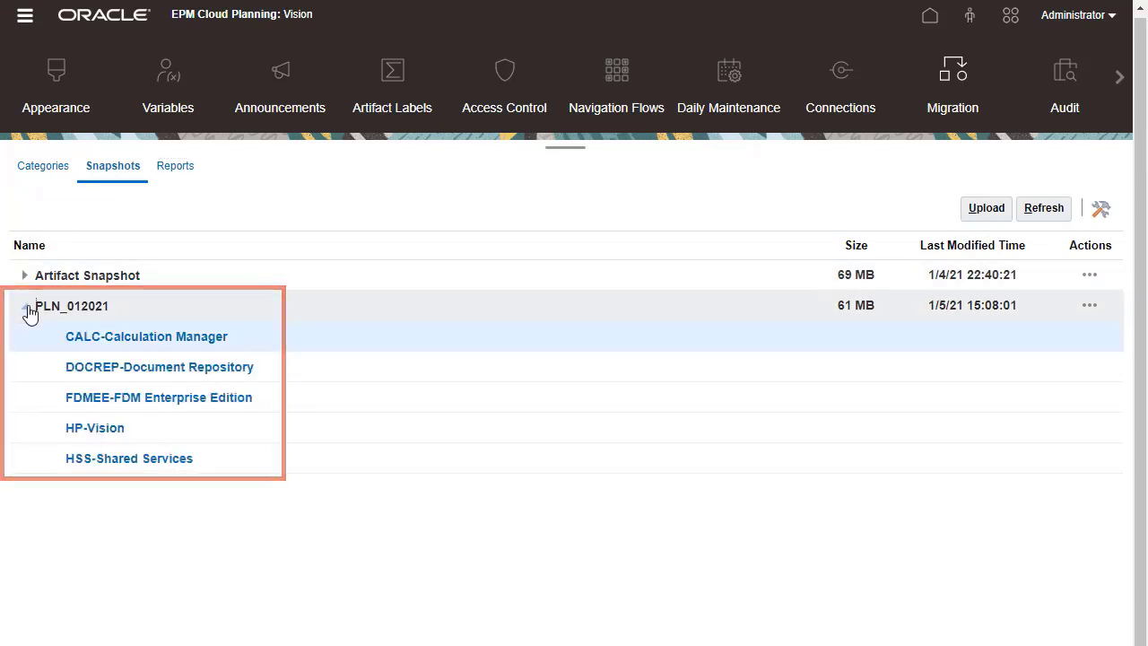
pyautogui.click(355, 305)
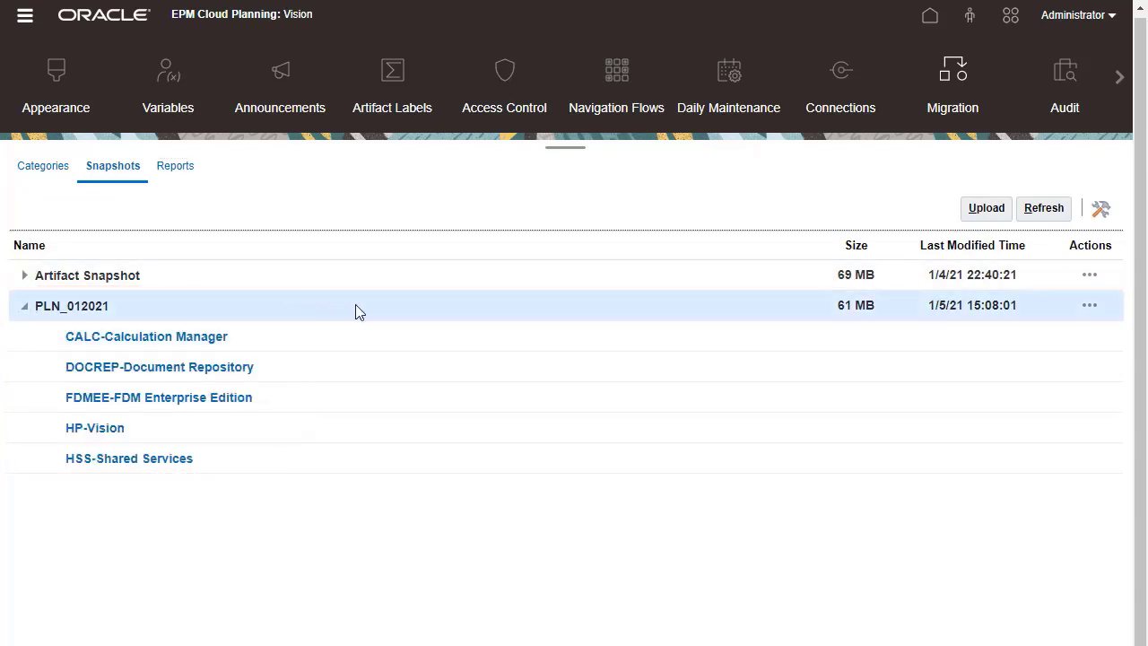
pyautogui.click(1088, 305)
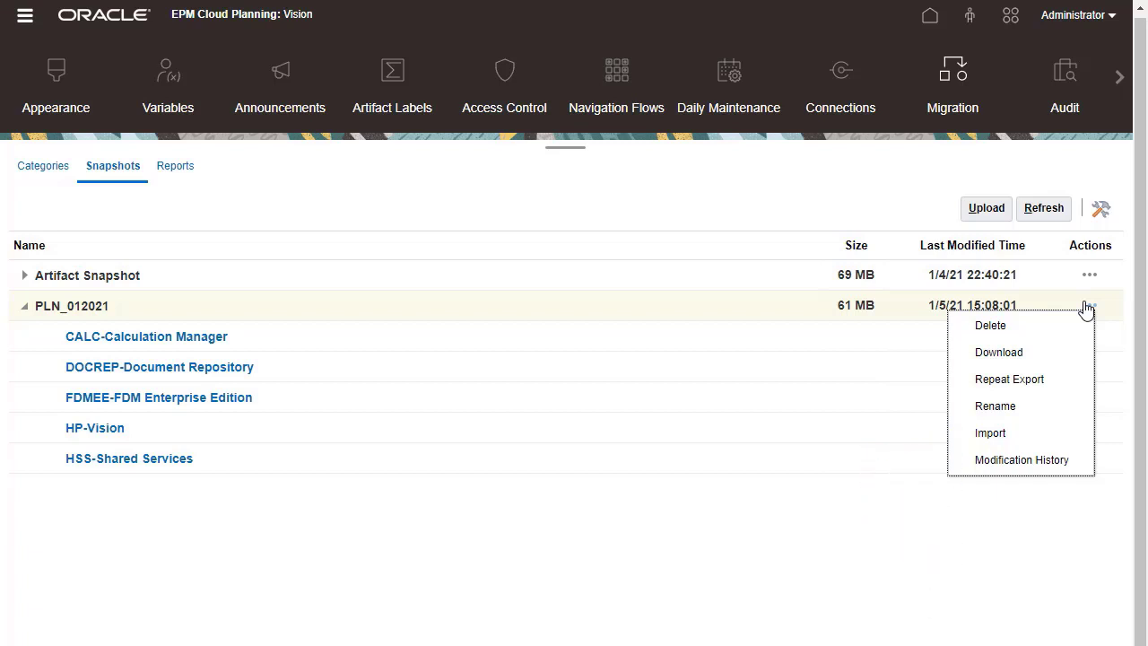
# Step: Save PLN_012021.zip to the LCM folder and inspect its five folders in 7-Zip
pyautogui.click(1016, 357)
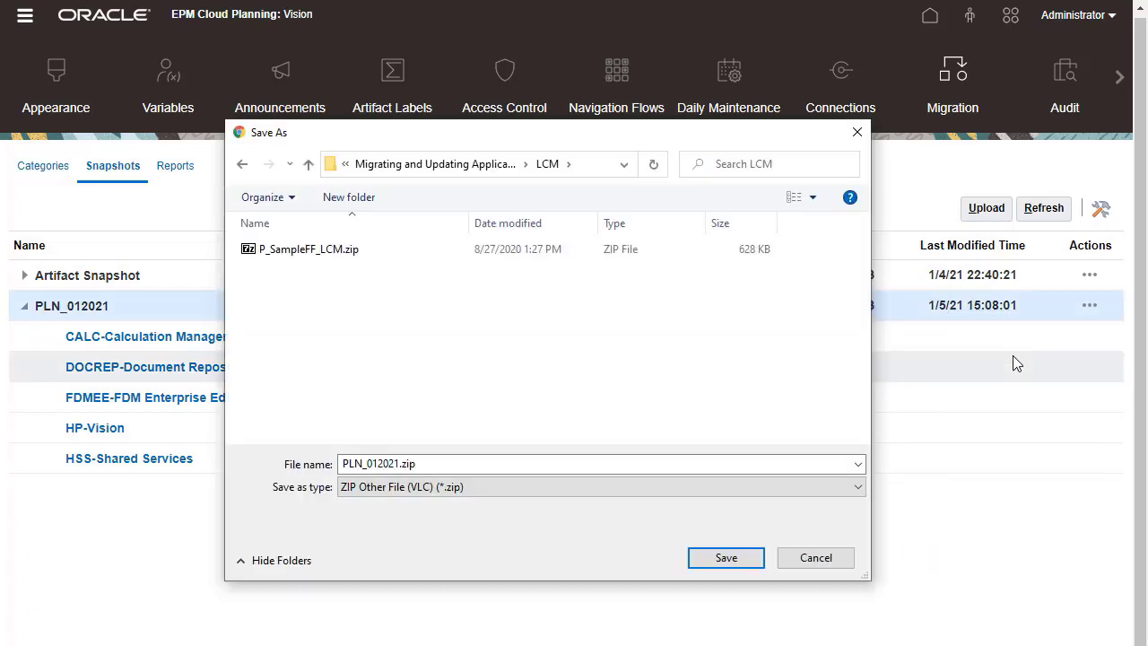
pyautogui.click(730, 560)
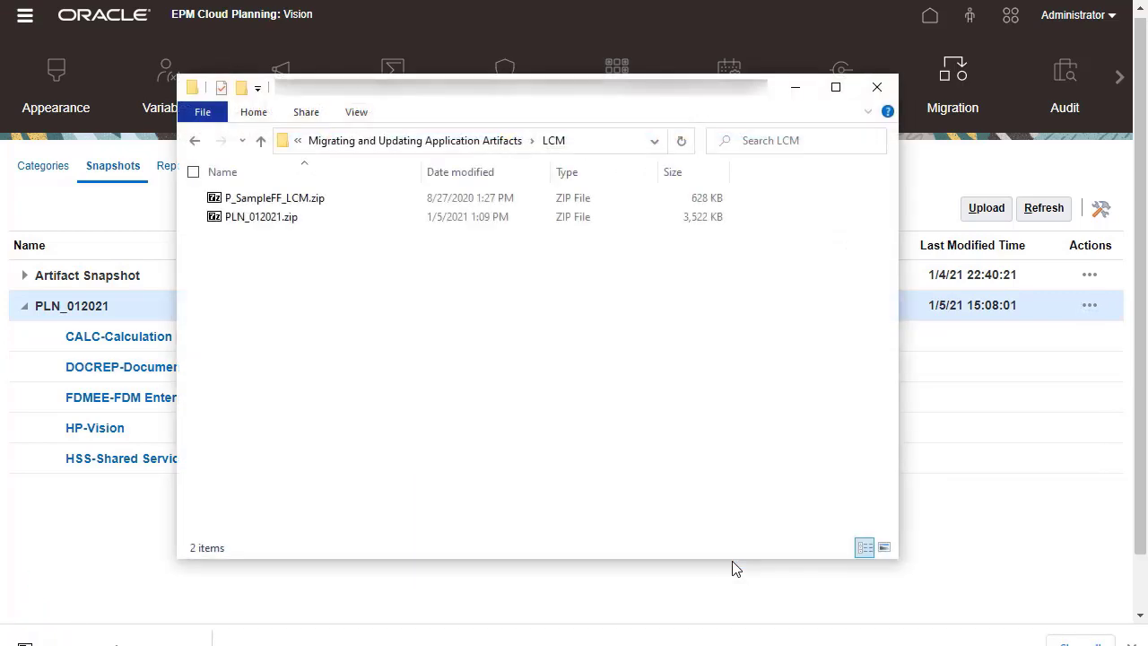
pyautogui.doubleClick(255, 217)
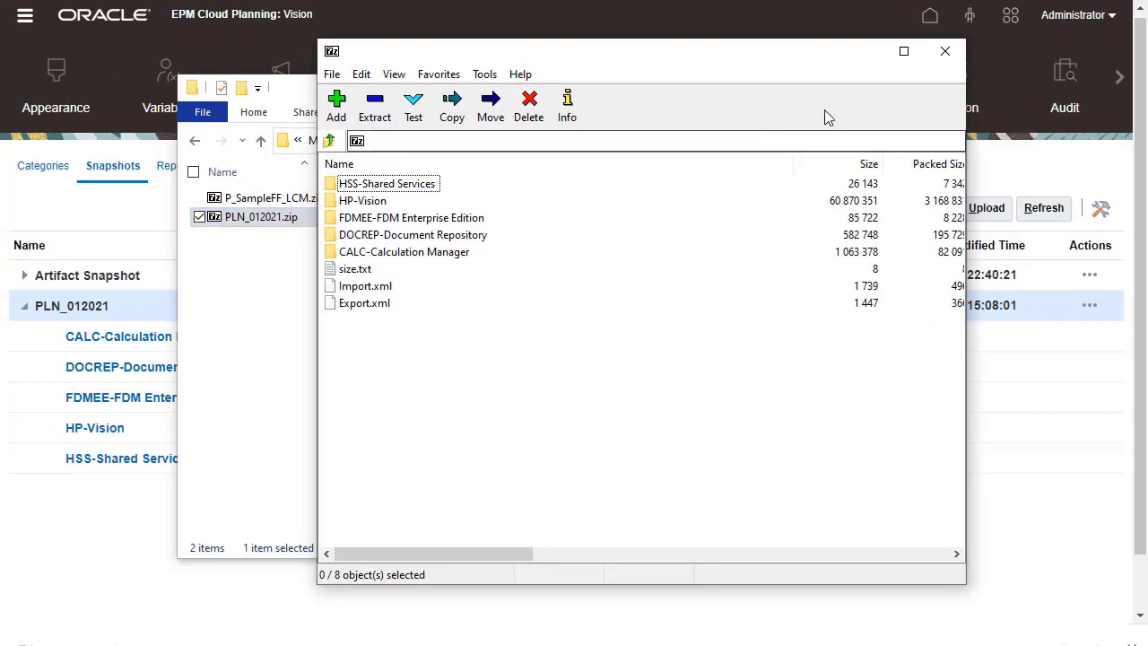
pyautogui.click(945, 51)
# Step: Mark the Plan1 Actual vs Plan data form in the Core artifacts for export
pyautogui.click(879, 93)
pyautogui.click(48, 166)
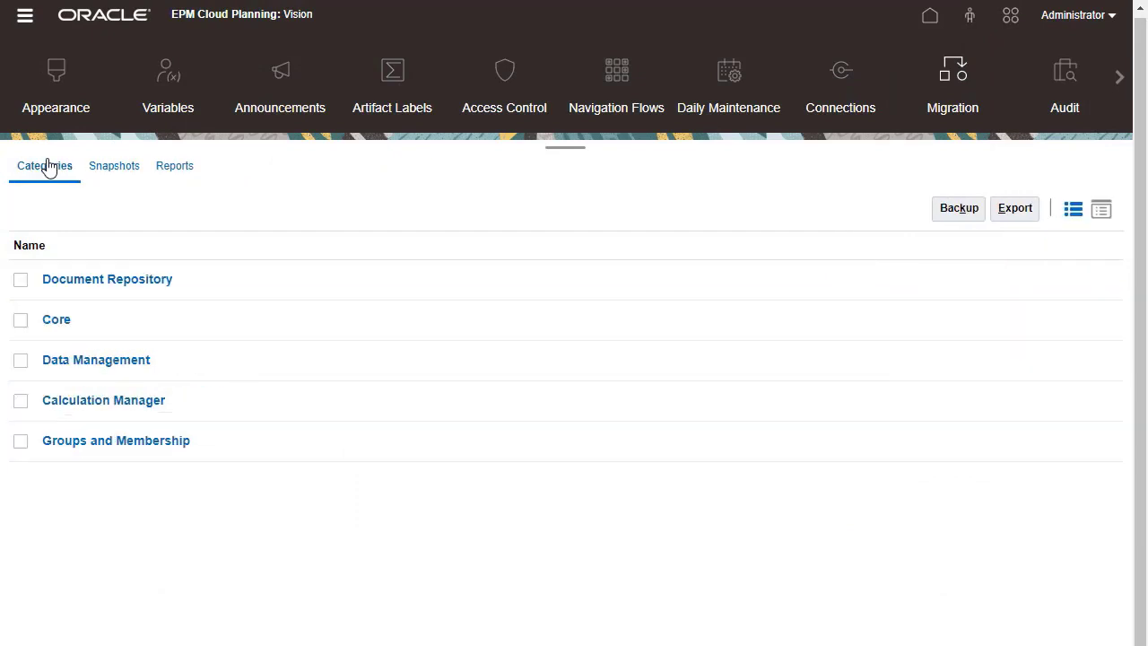
pyautogui.click(53, 321)
pyautogui.click(142, 208)
pyautogui.click(163, 245)
pyautogui.click(185, 287)
pyautogui.click(205, 328)
pyautogui.click(245, 610)
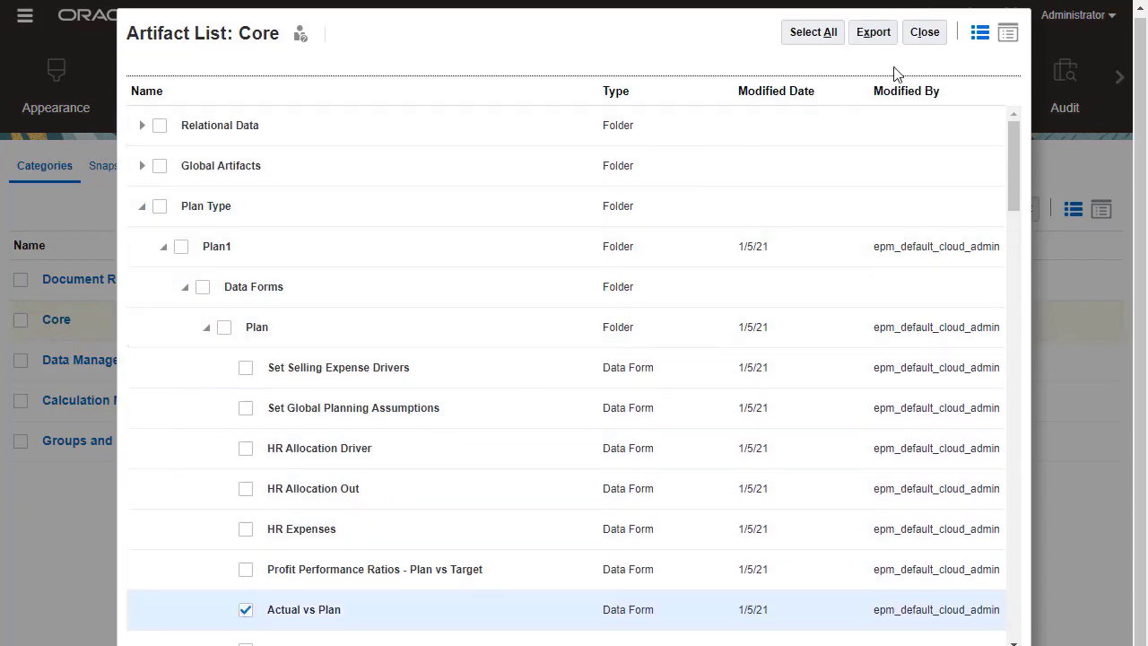
pyautogui.click(925, 32)
# Step: Select the Income Statement - Act vs Plan report under Vision > Plan Reports
pyautogui.click(134, 279)
pyautogui.click(142, 126)
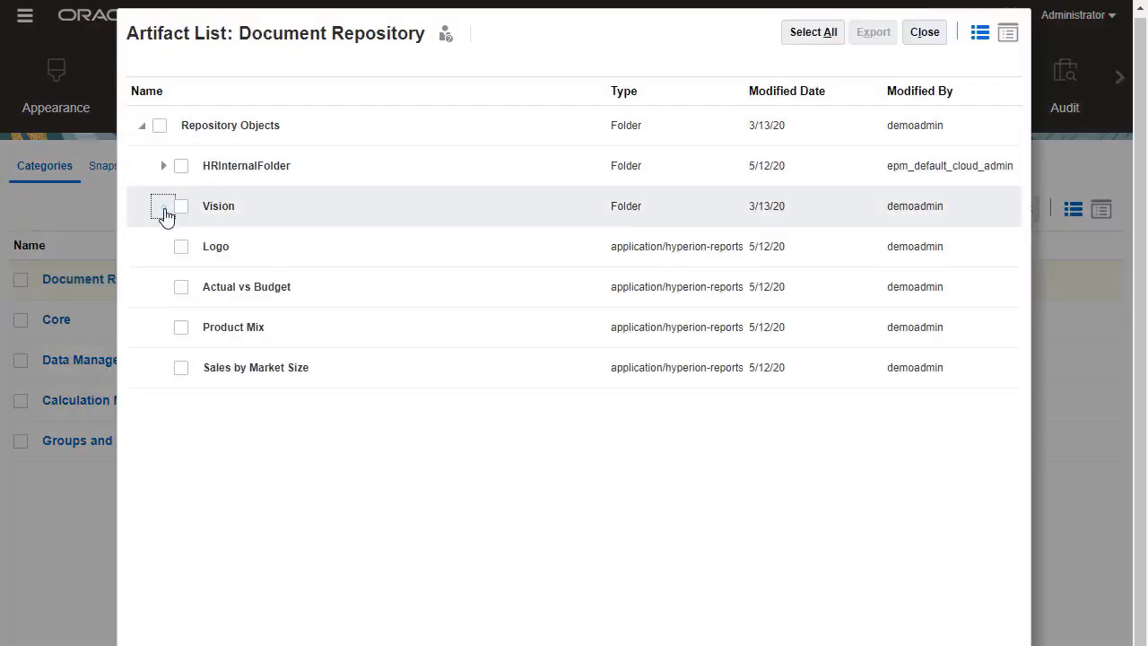
pyautogui.click(164, 206)
pyautogui.click(185, 328)
pyautogui.click(224, 569)
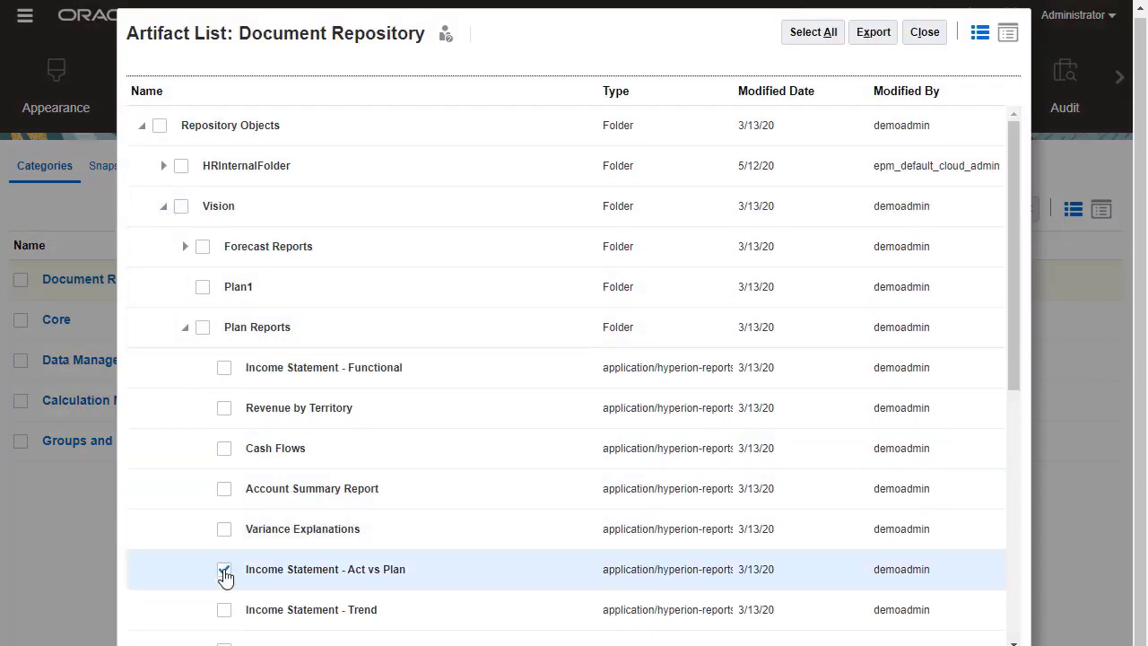
pyautogui.click(921, 33)
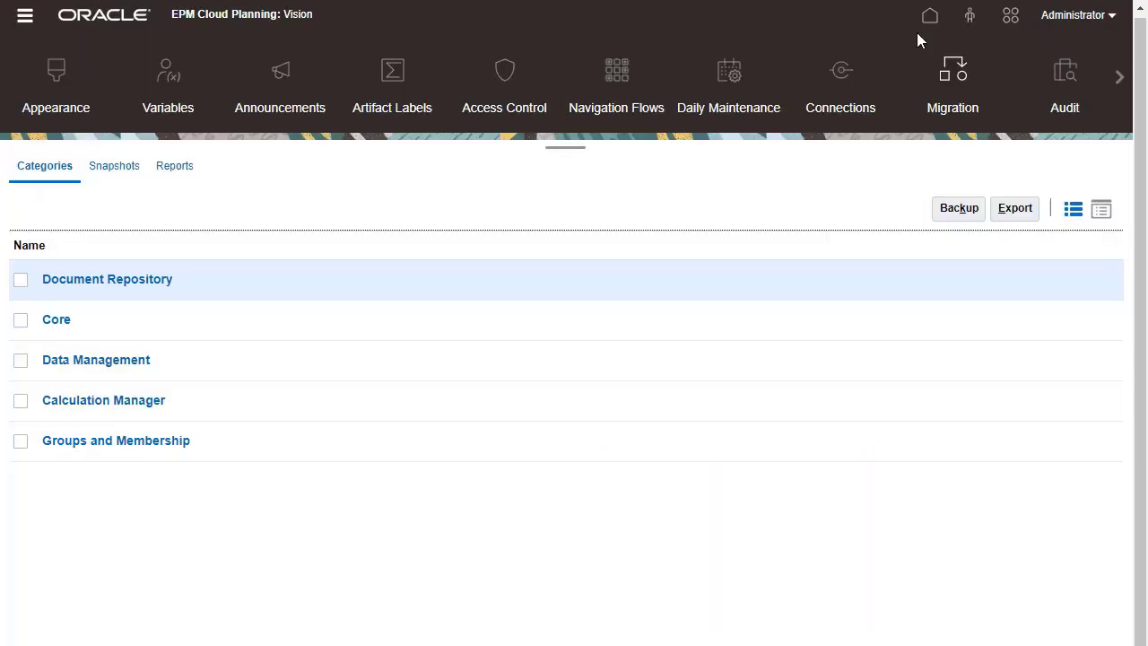
# Step: Export the selection as snapshot ActPlan and confirm the job completed
pyautogui.click(1013, 208)
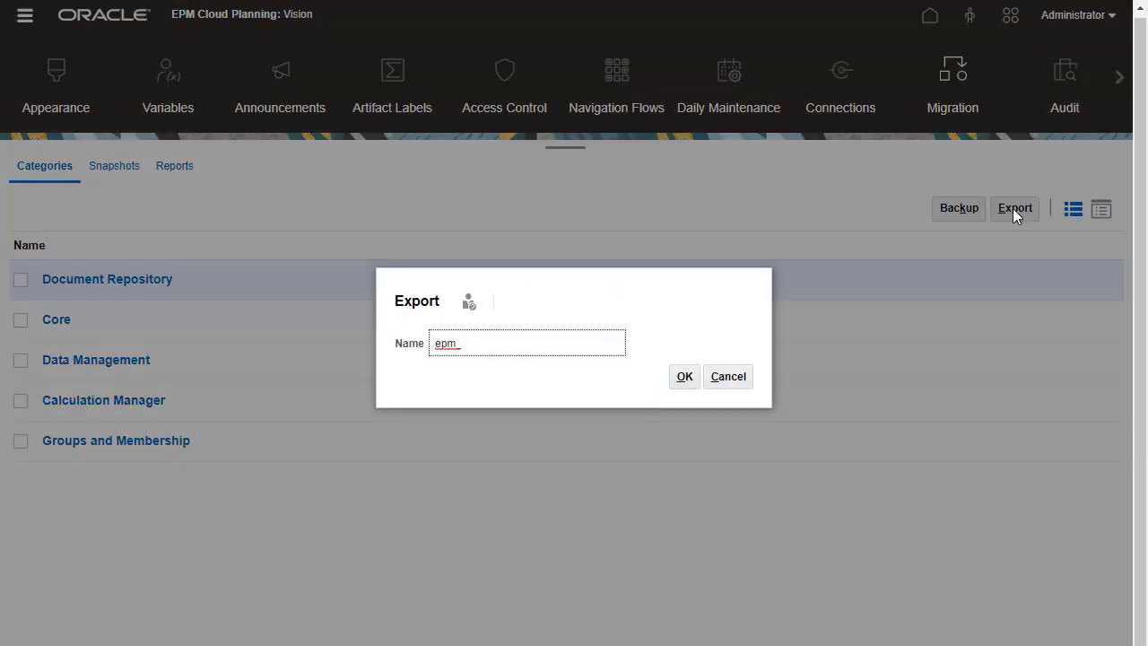
pyautogui.moveTo(615, 341); pyautogui.dragTo(418, 349)
pyautogui.write('ActPlan')
pyautogui.click(682, 377)
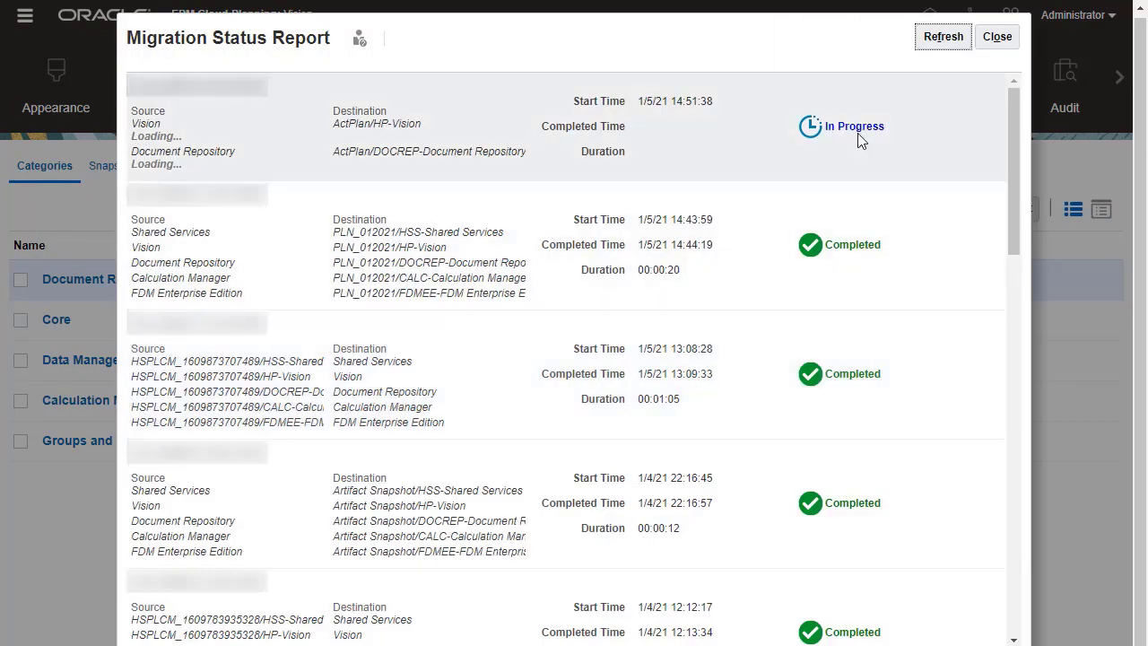
pyautogui.click(933, 43)
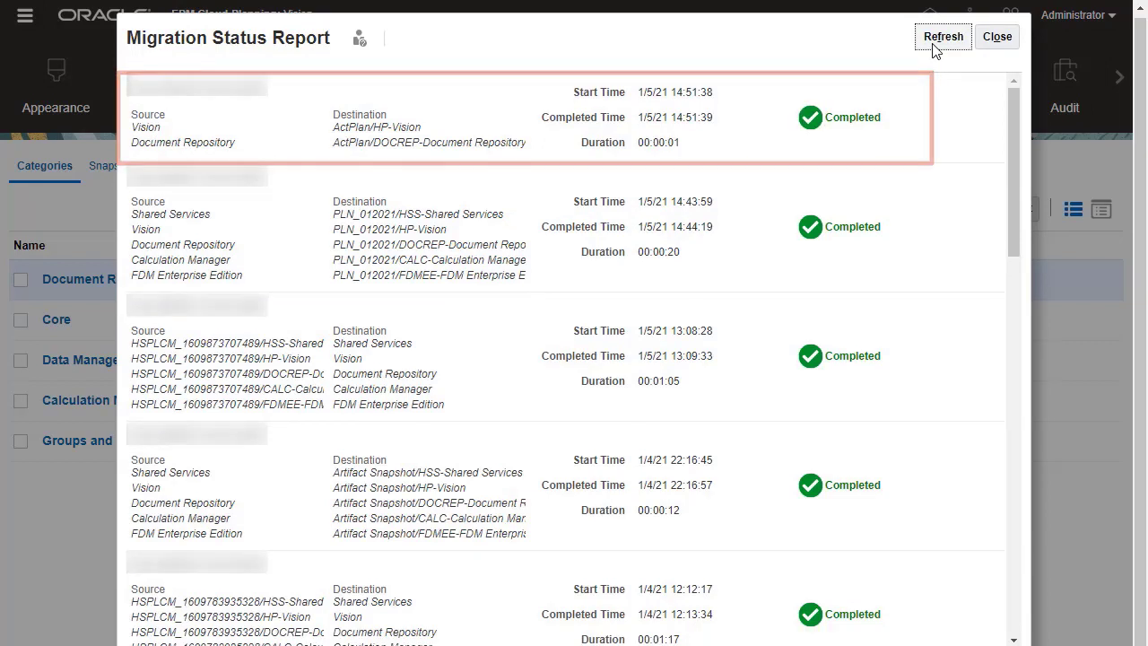
pyautogui.click(994, 40)
# Step: Download the ActPlan snapshot as ActPlan.zip into the LCM folder
pyautogui.click(104, 168)
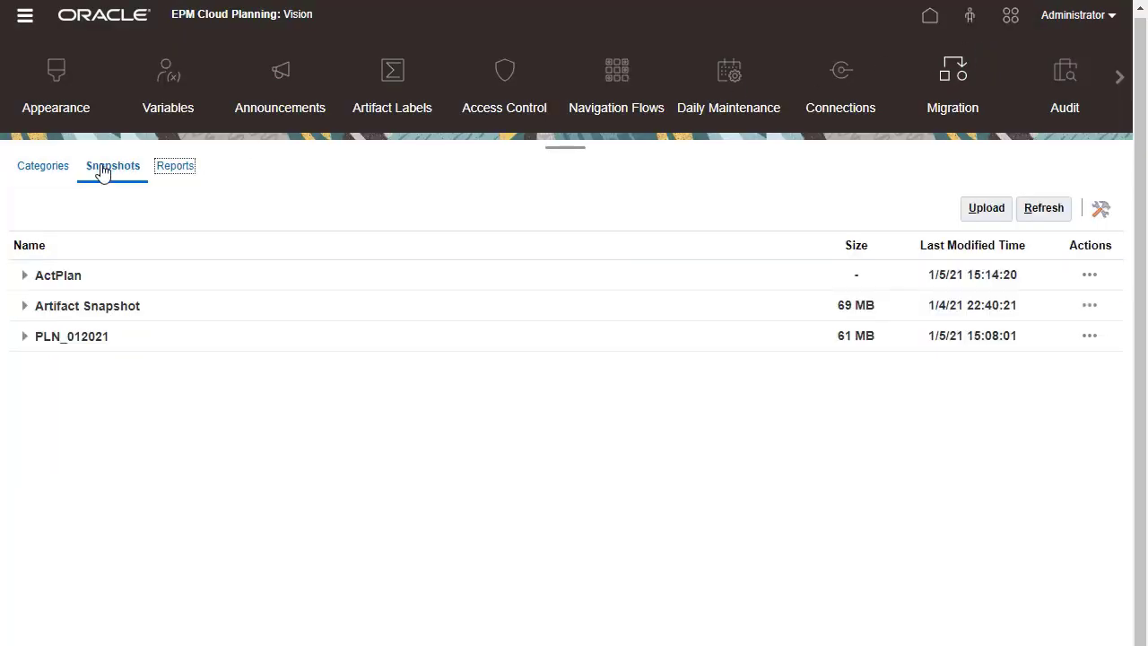
pyautogui.click(1090, 274)
pyautogui.click(1022, 318)
pyautogui.click(729, 557)
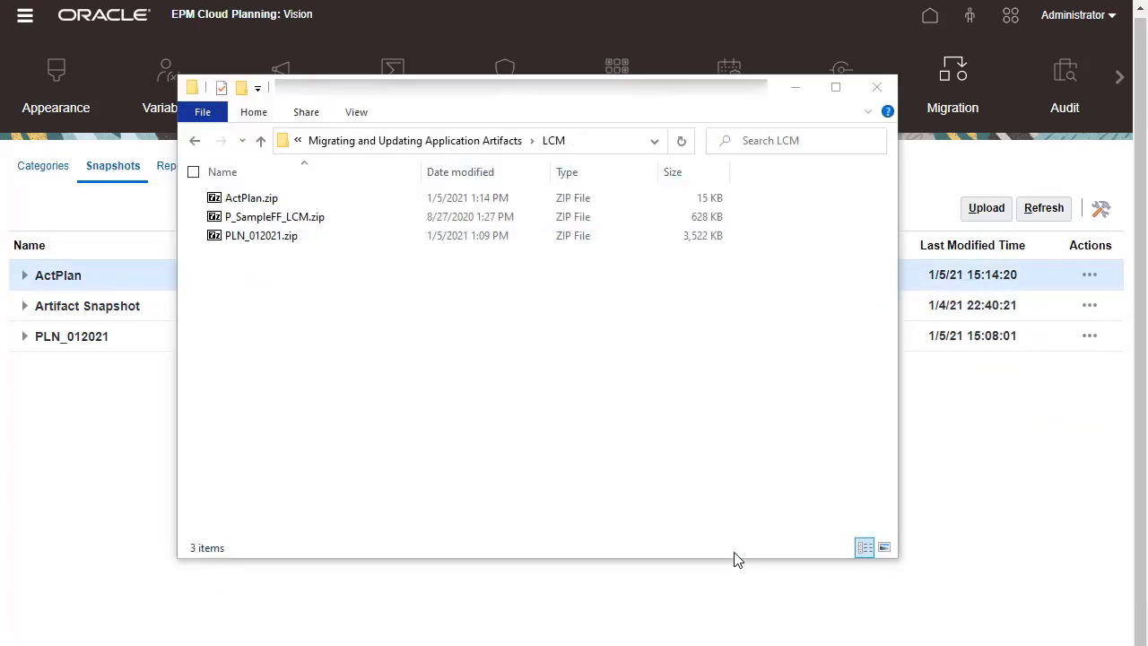
# Step: Inspect the HP-Vision Plan1 Data Forms inside ActPlan.zip in 7-Zip, then return to the root
pyautogui.doubleClick(316, 203)
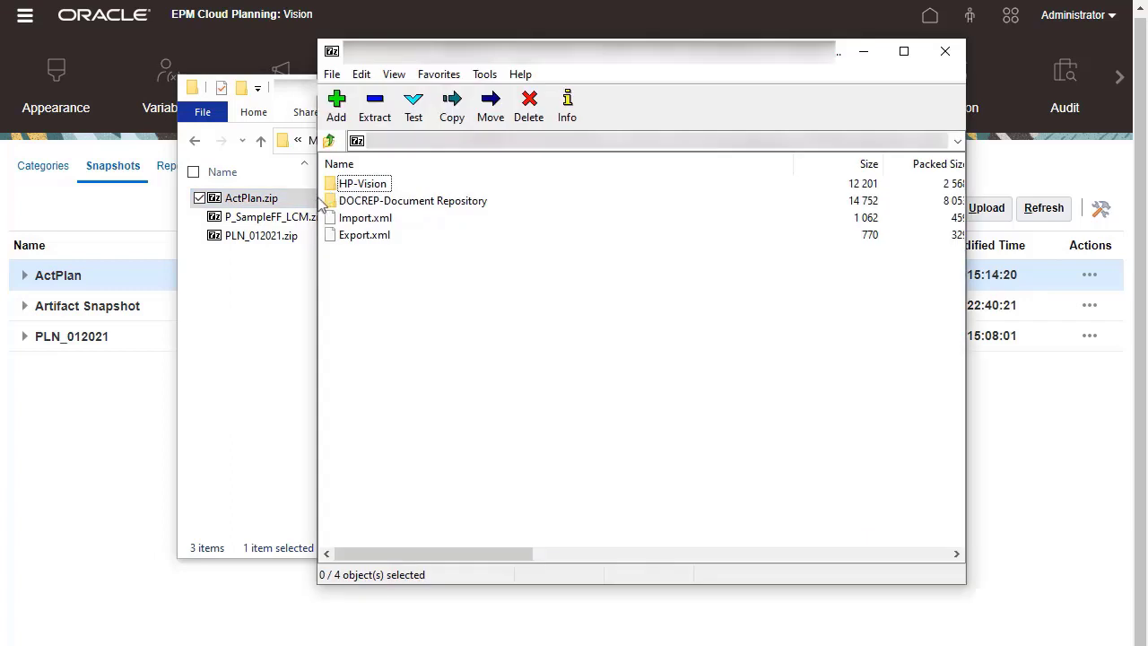
pyautogui.doubleClick(370, 184)
pyautogui.doubleClick(379, 185)
pyautogui.click(601, 140)
pyautogui.moveTo(671, 141); pyautogui.dragTo(948, 141)
pyautogui.press('BackSpace')
pyautogui.press('Return')
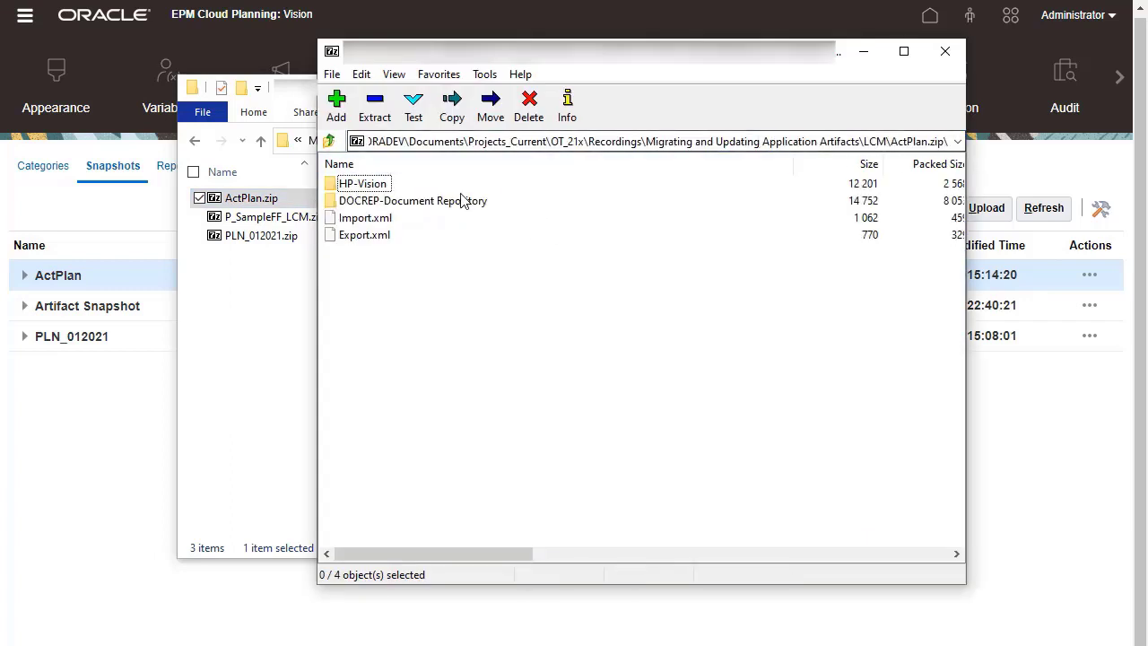
# Step: Browse the DOCREP folder down to the Plan Reports files, then close 7-Zip
pyautogui.doubleClick(453, 203)
pyautogui.doubleClick(362, 185)
pyautogui.doubleClick(369, 183)
pyautogui.click(408, 201)
pyautogui.click(939, 57)
pyautogui.click(320, 221)
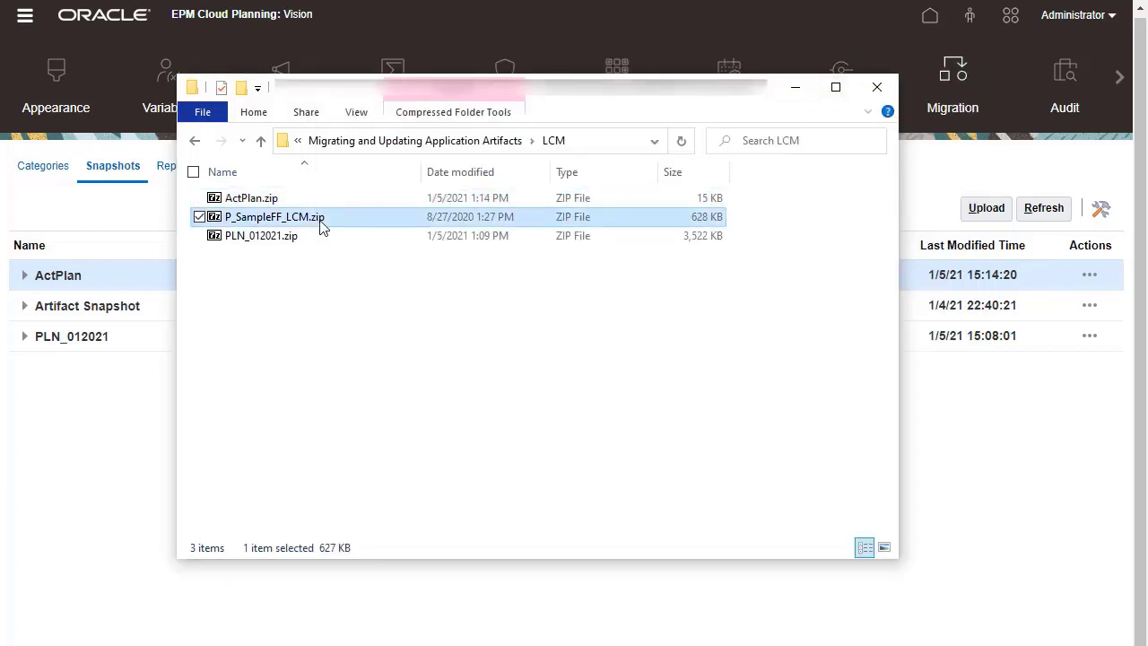
# Step: Upload P_SampleFF_LCM.zip as a new snapshot
pyautogui.click(795, 87)
pyautogui.click(971, 213)
pyautogui.click(507, 305)
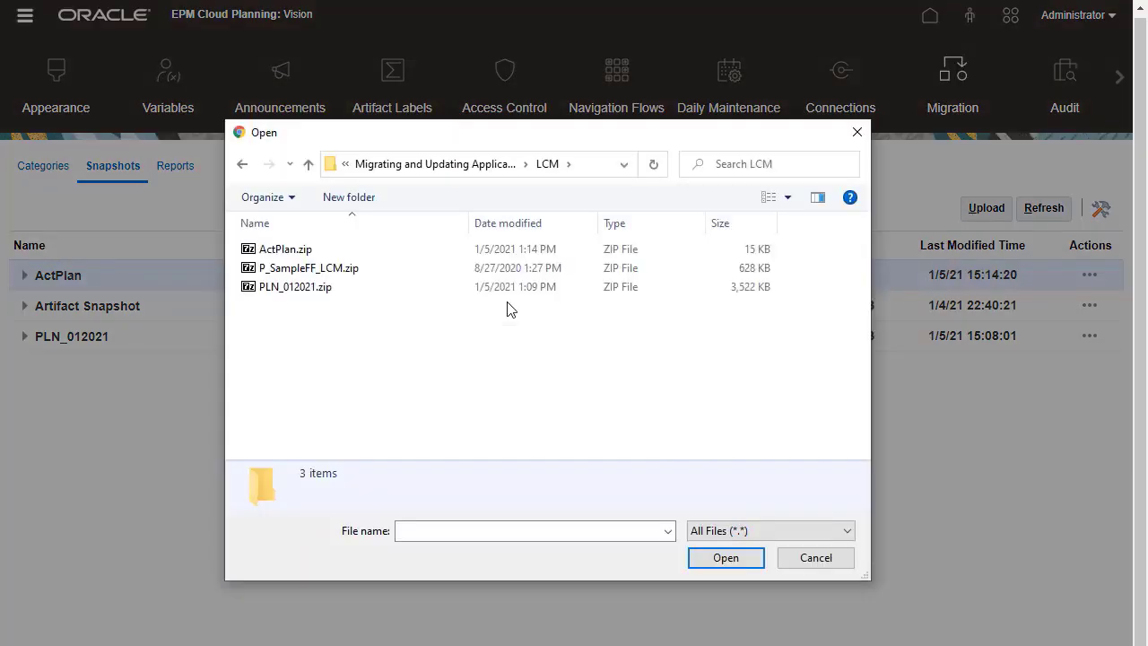
pyautogui.click(410, 268)
pyautogui.click(731, 559)
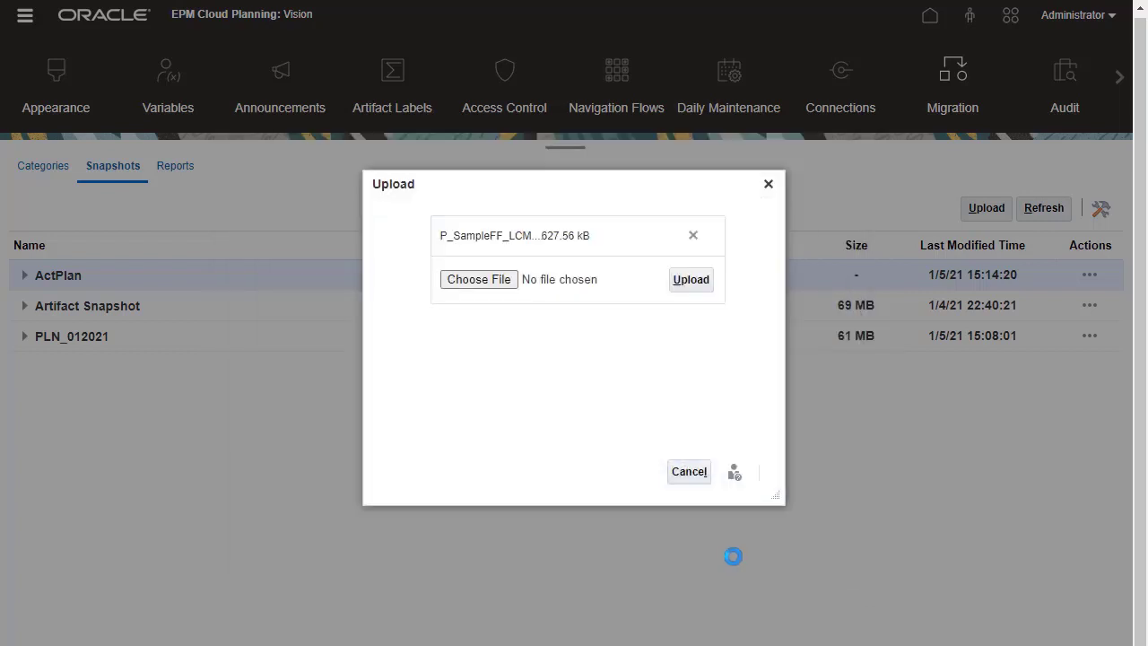
pyautogui.click(692, 286)
pyautogui.click(765, 469)
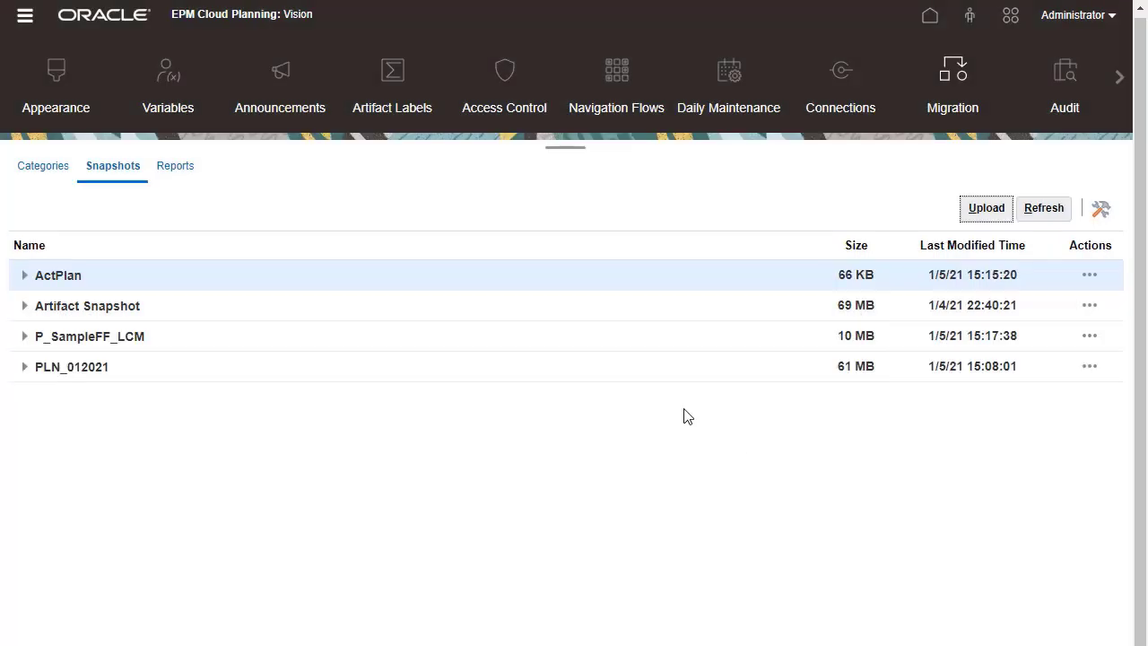
pyautogui.click(623, 346)
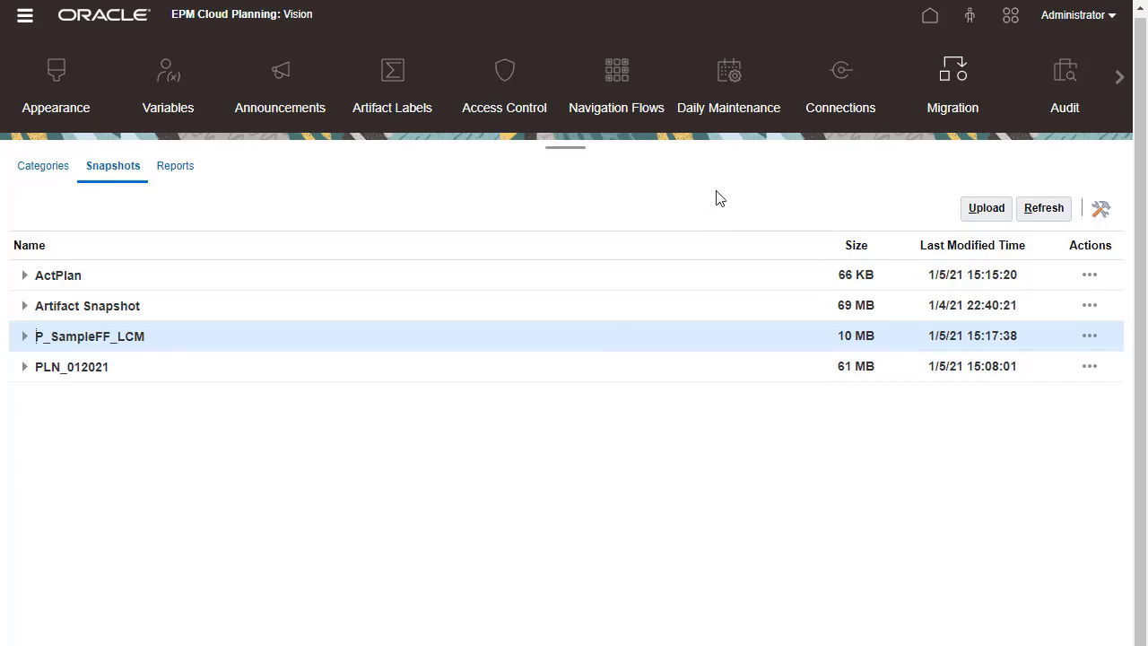
# Step: Remove the Vision application from the Application overview and confirm the deletion
pyautogui.click(927, 20)
pyautogui.click(702, 290)
pyautogui.click(489, 400)
pyautogui.click(1108, 183)
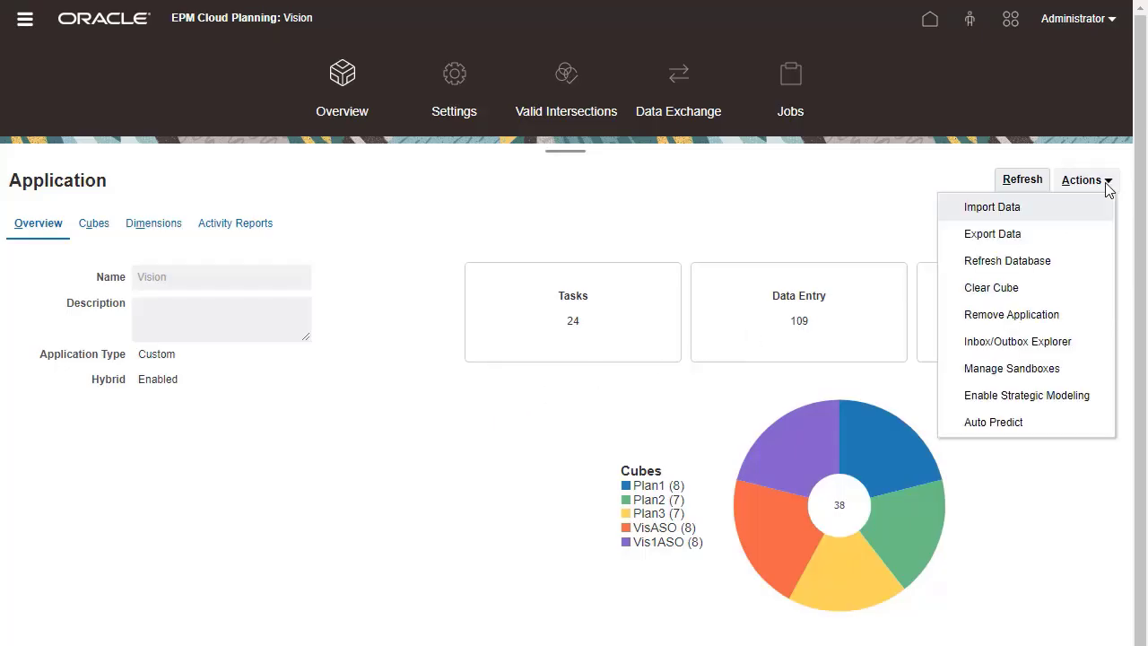
pyautogui.click(1009, 319)
pyautogui.click(957, 363)
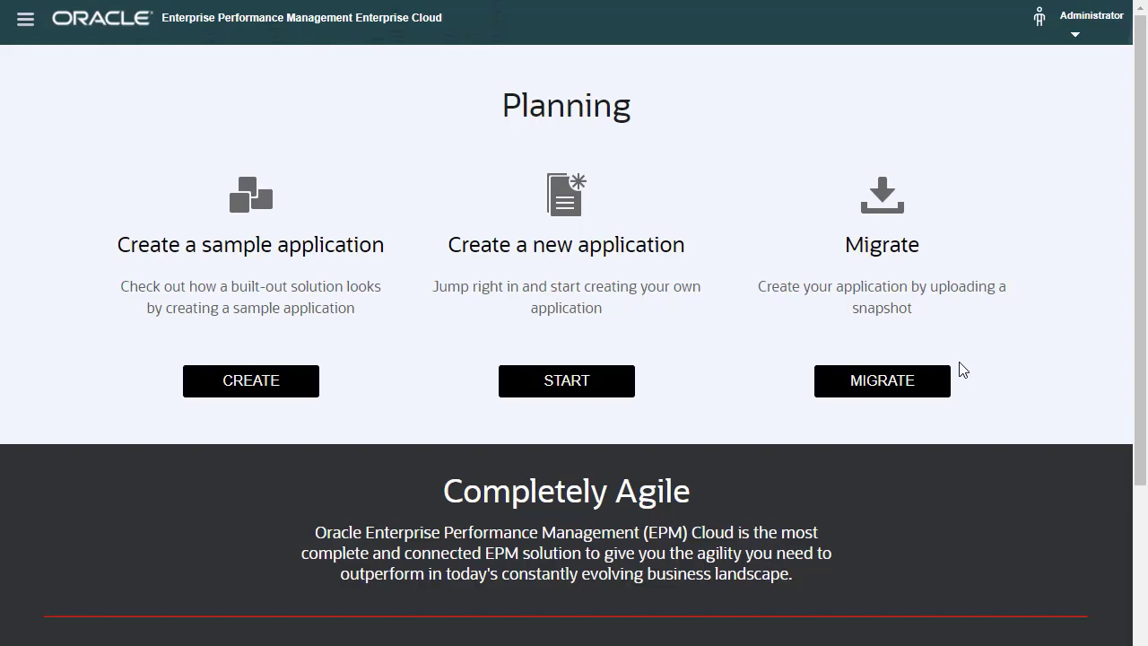
# Step: Import the P_SampleFF_LCM snapshot and refresh until the import shows completed
pyautogui.click(905, 384)
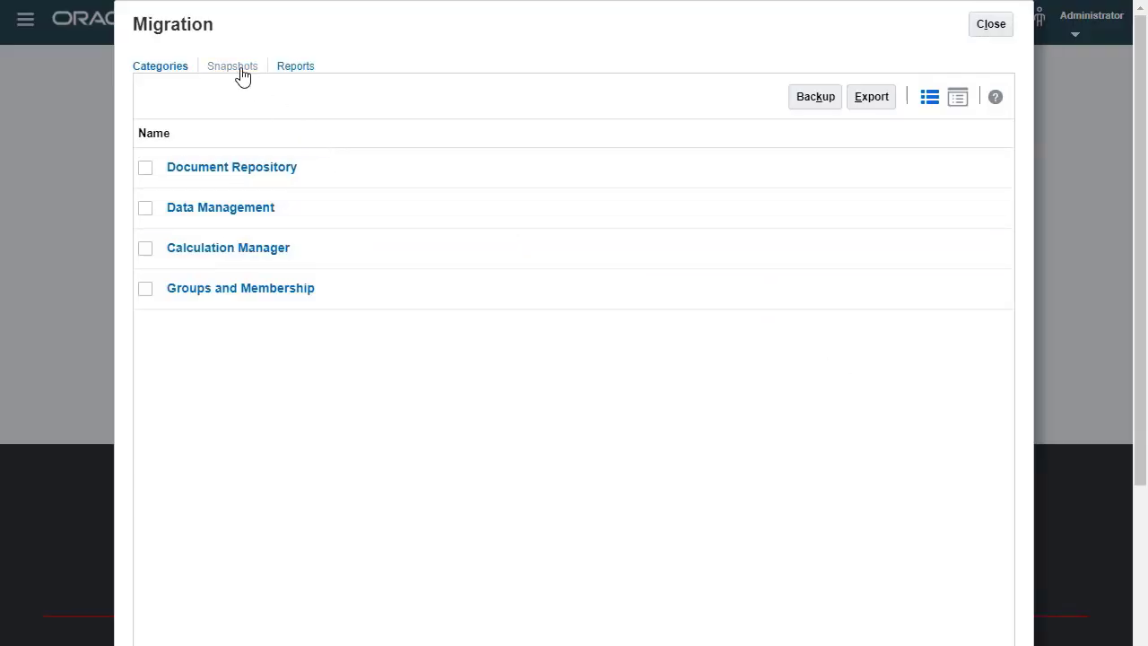
pyautogui.click(241, 75)
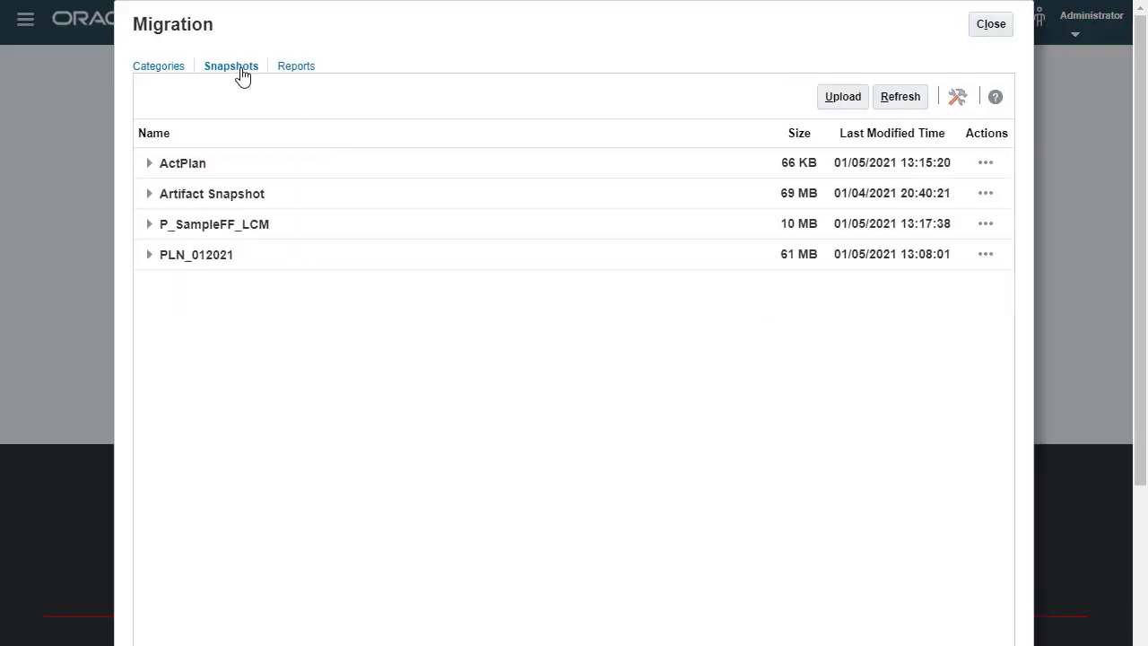
pyautogui.click(987, 228)
pyautogui.click(917, 354)
pyautogui.click(639, 362)
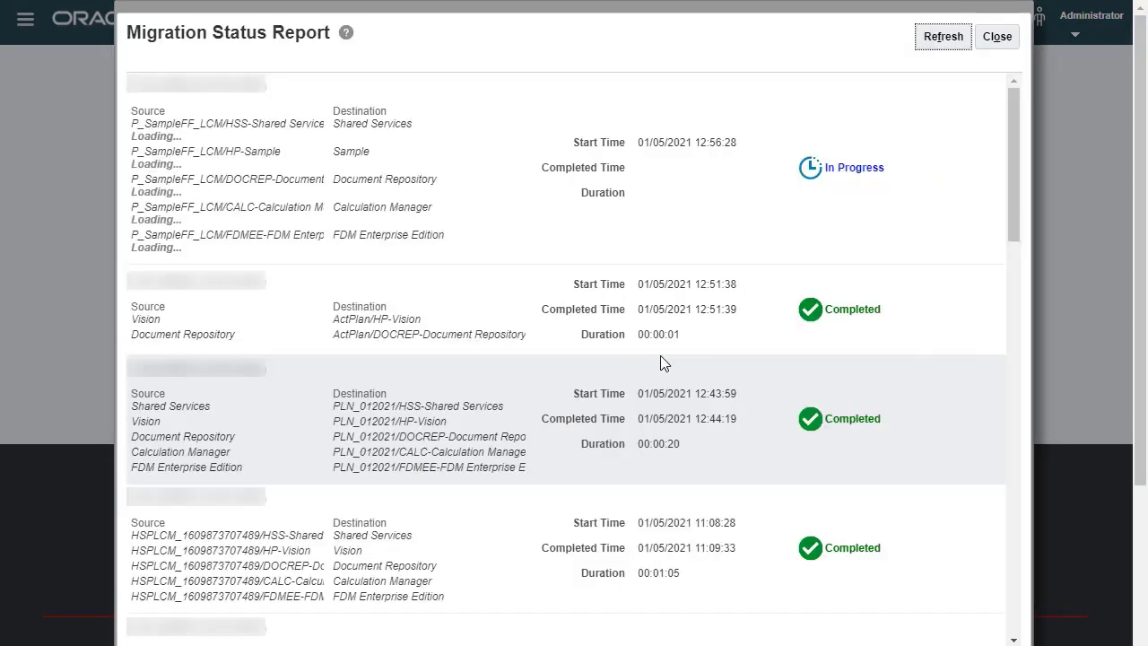
pyautogui.click(944, 37)
pyautogui.click(992, 41)
pyautogui.click(1000, 30)
# Step: Sign out of Planning from the Administrator menu
pyautogui.click(1080, 36)
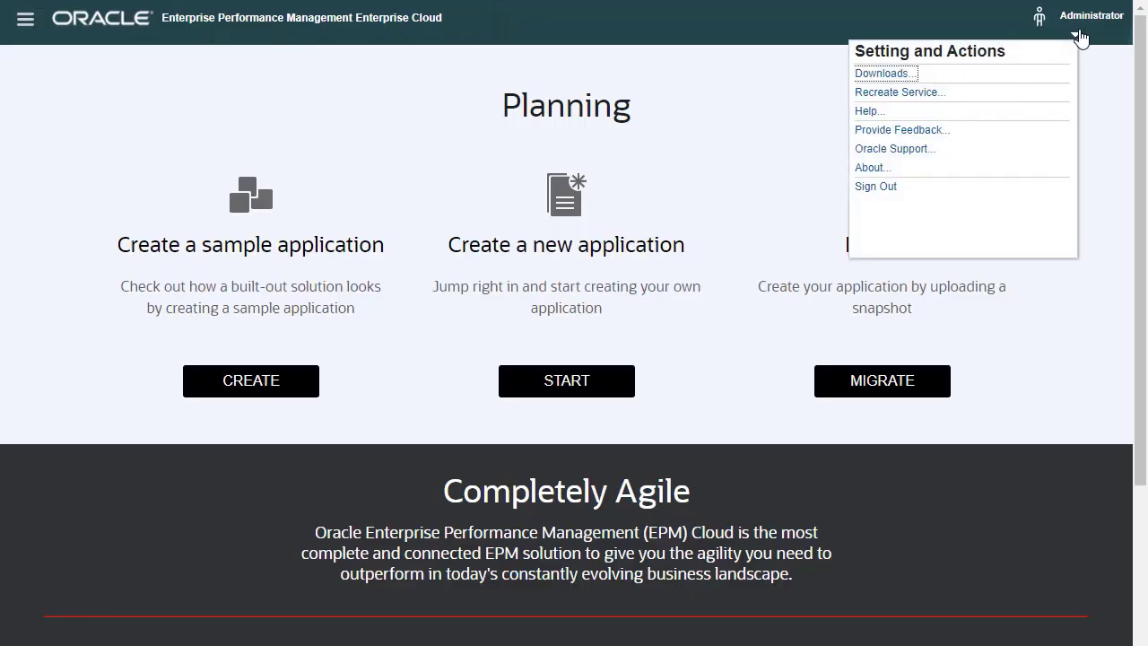
pyautogui.click(884, 188)
pyautogui.click(588, 359)
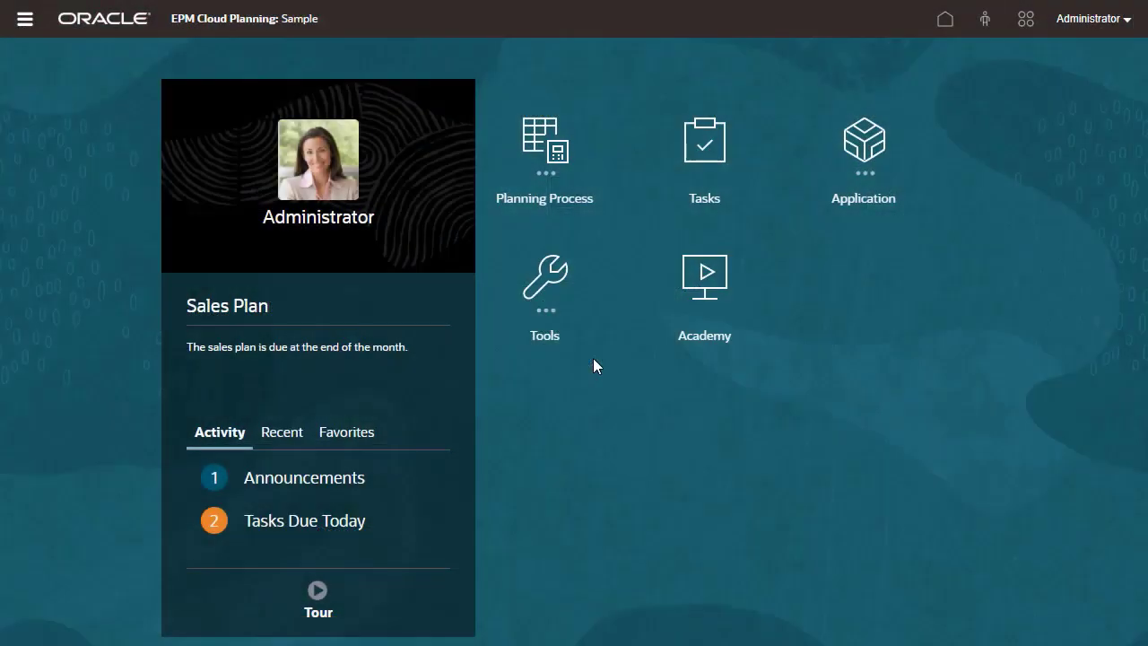